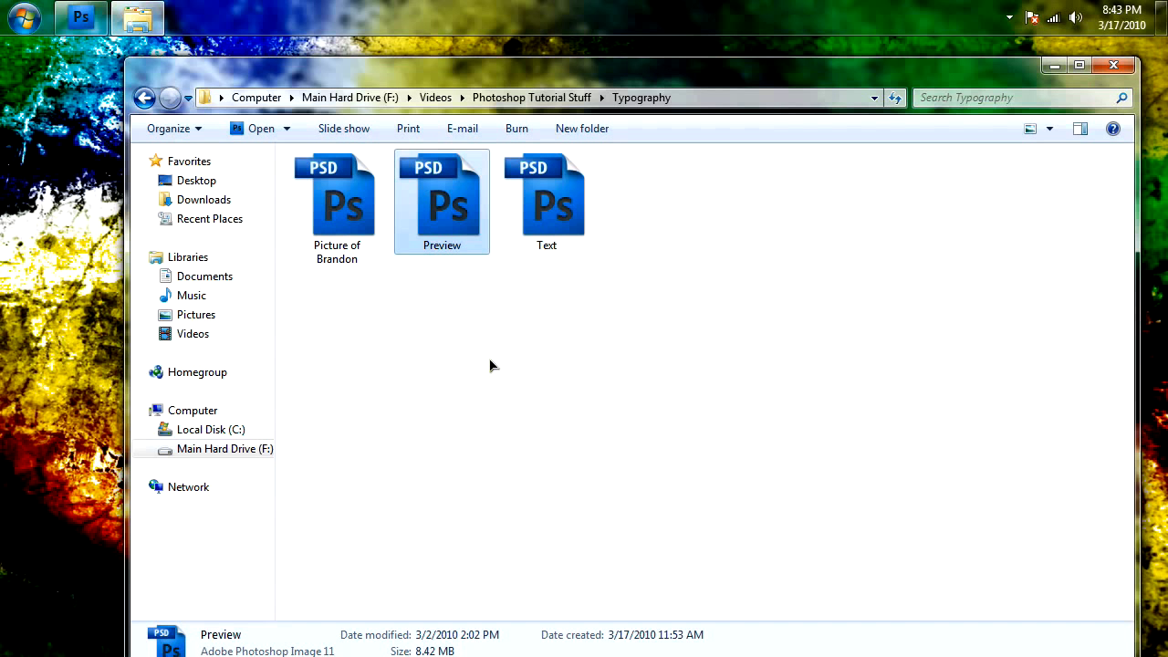
Step: Open Preview.psd from the Typography folder in Photoshop
double_click(437, 210)
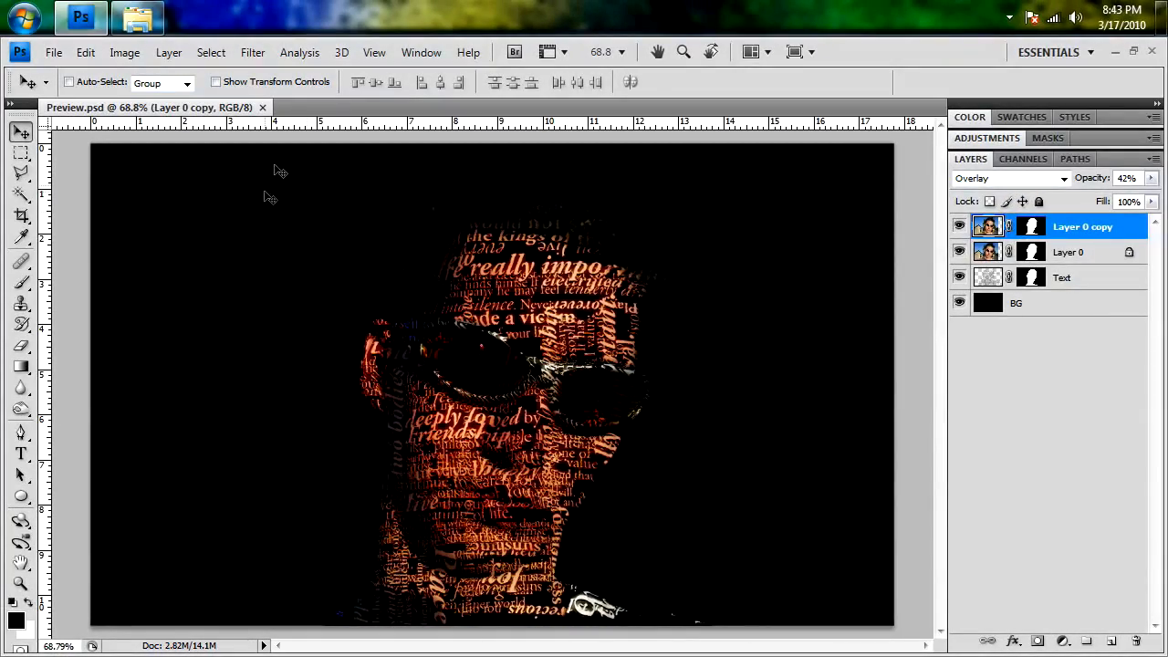
Step: Close the Preview.psd document, leaving Photoshop with no document open
click(262, 107)
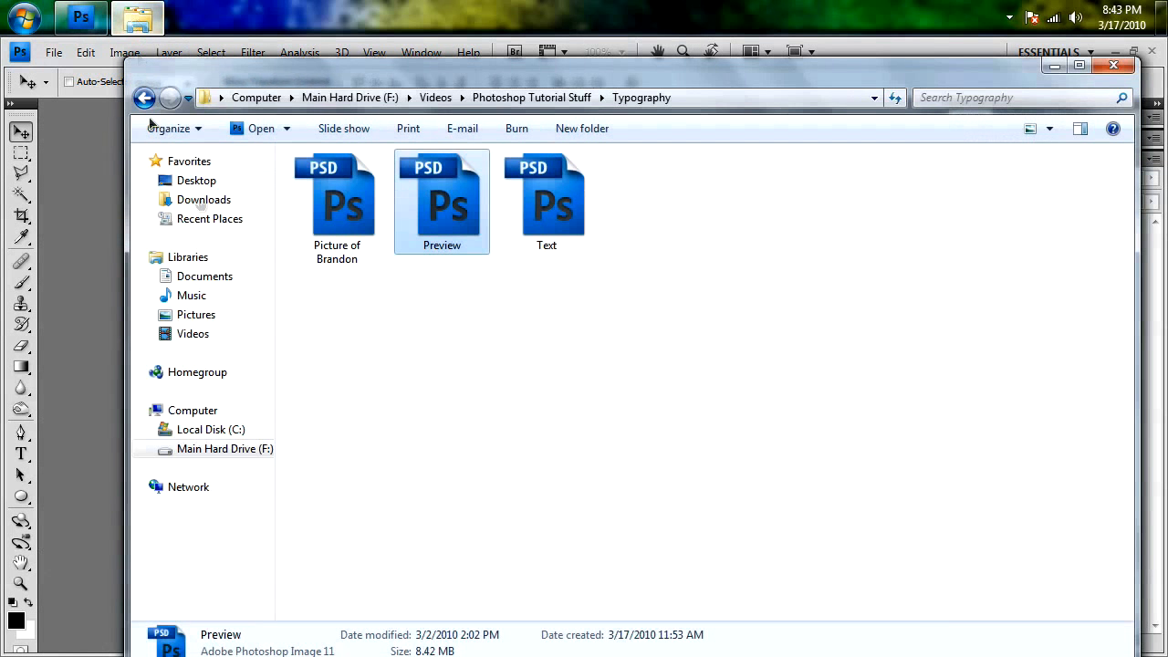
Step: Open Picture of Brandon.psd and add an empty Layer 2 above Layer 1
click(137, 19)
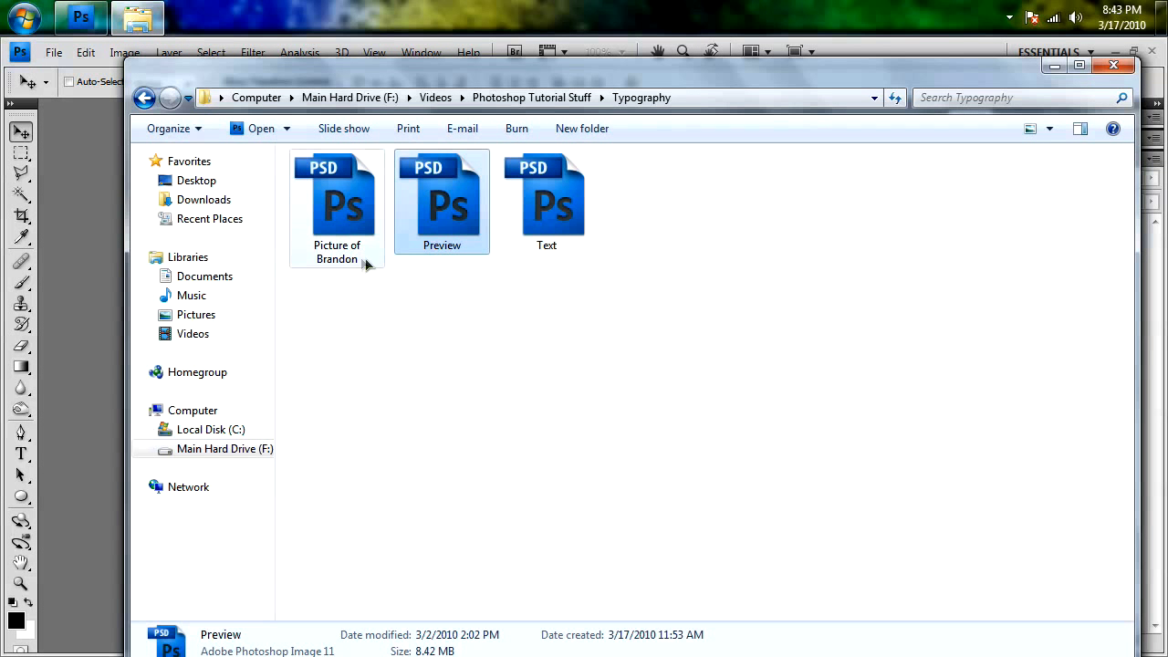
double_click(337, 210)
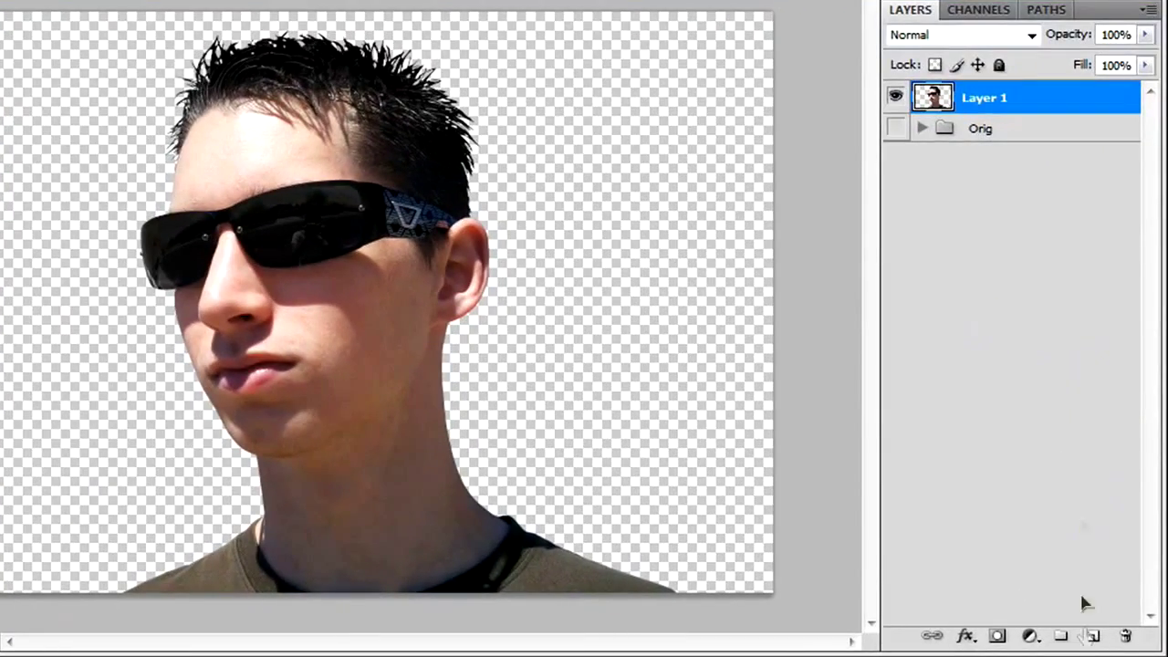
click(1092, 636)
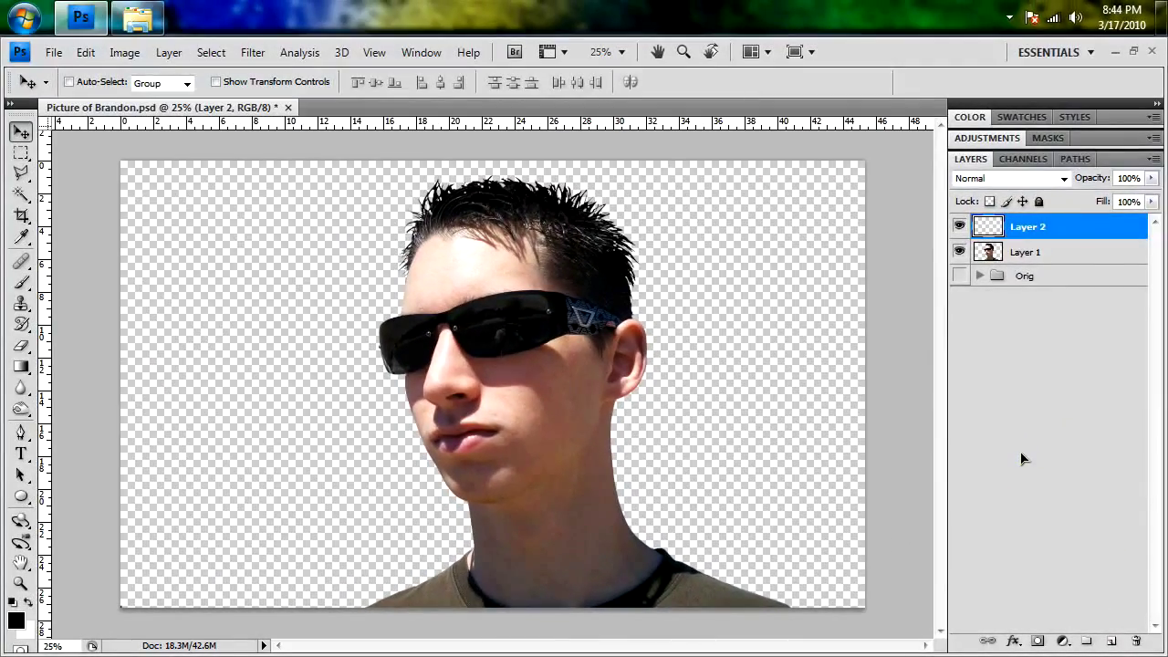
Step: Fill Layer 2 with black and draw an Adobe Garamond Pro paragraph text box upper left
key(alt+BackSpace)
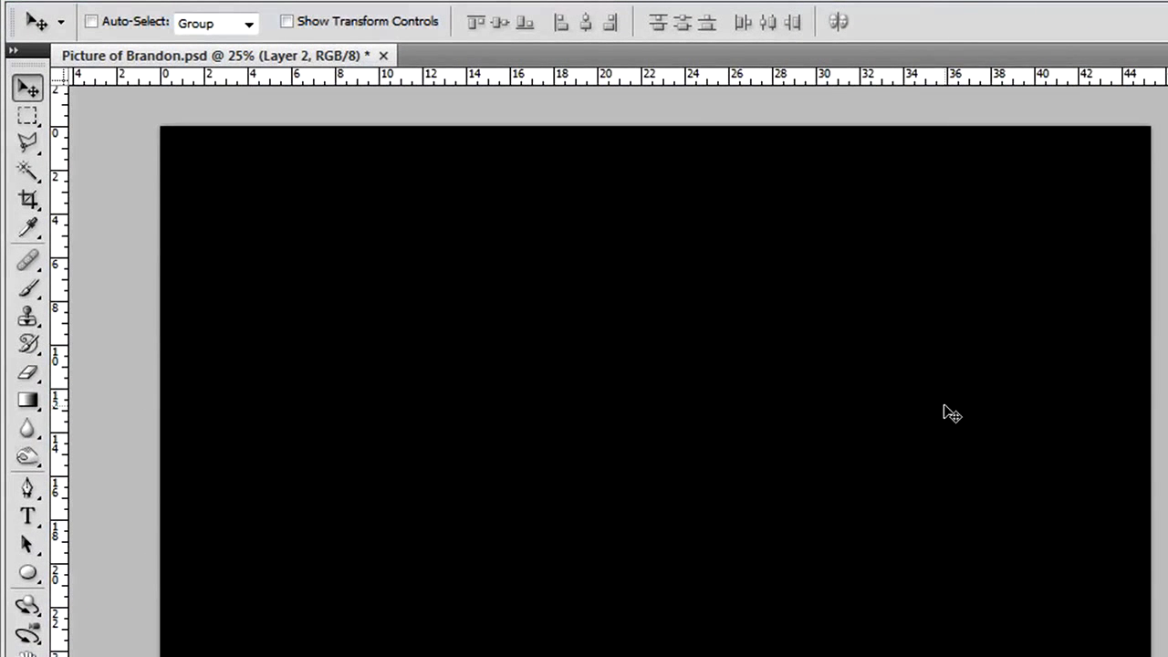
click(27, 516)
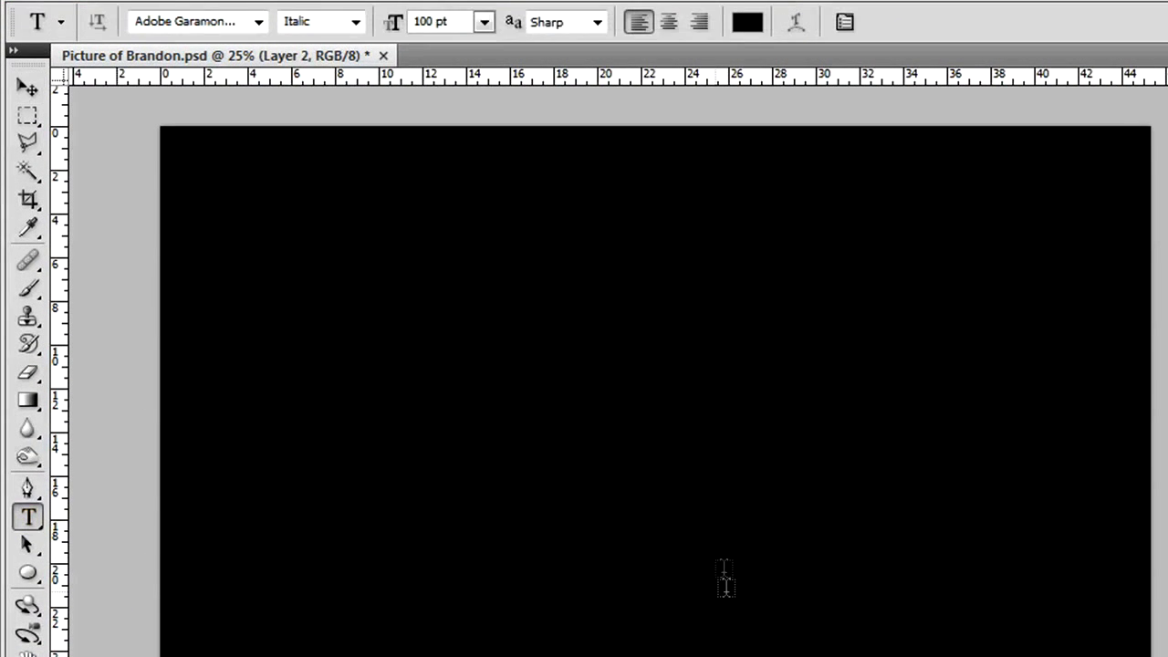
click(260, 21)
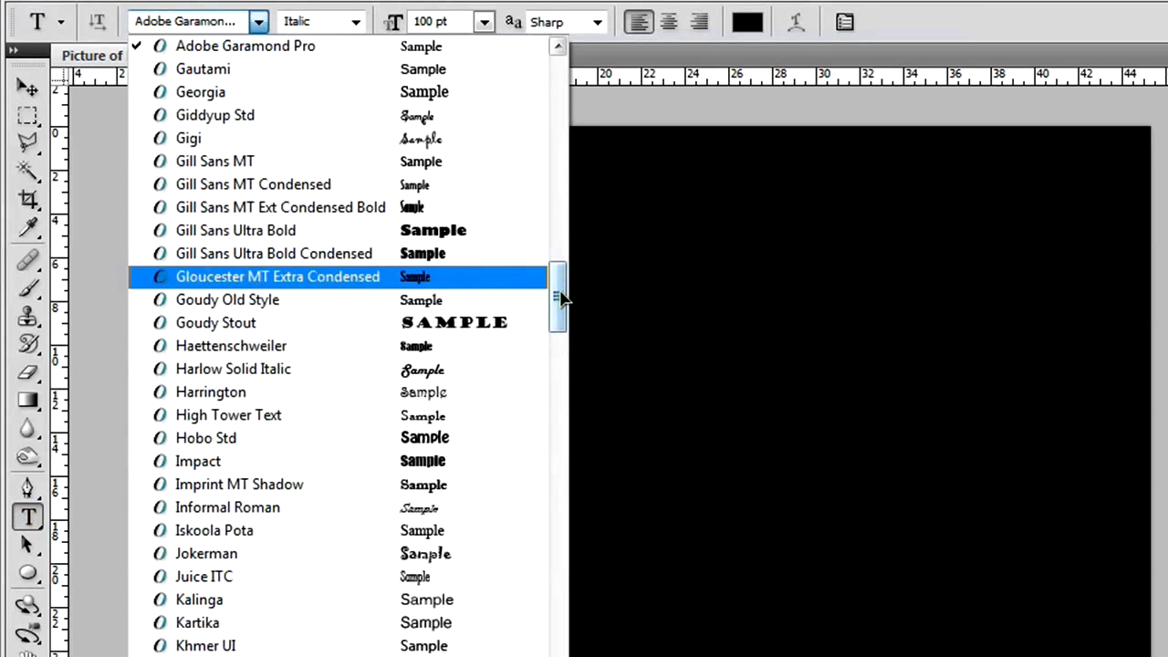
drag(557, 302, 560, 279)
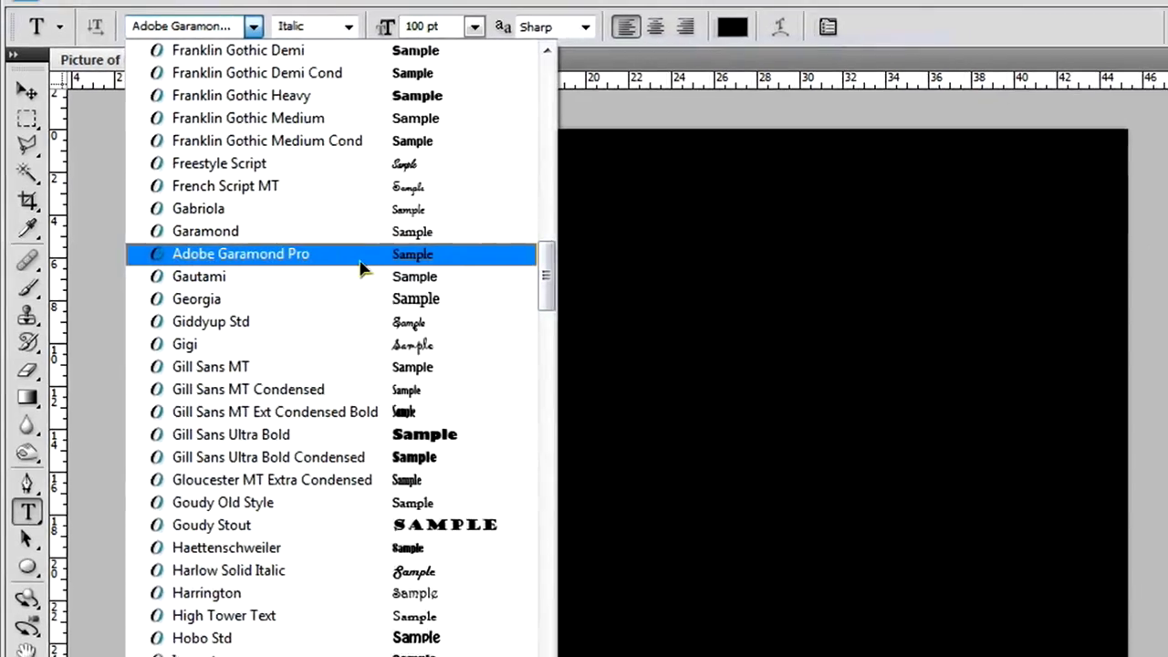
click(352, 261)
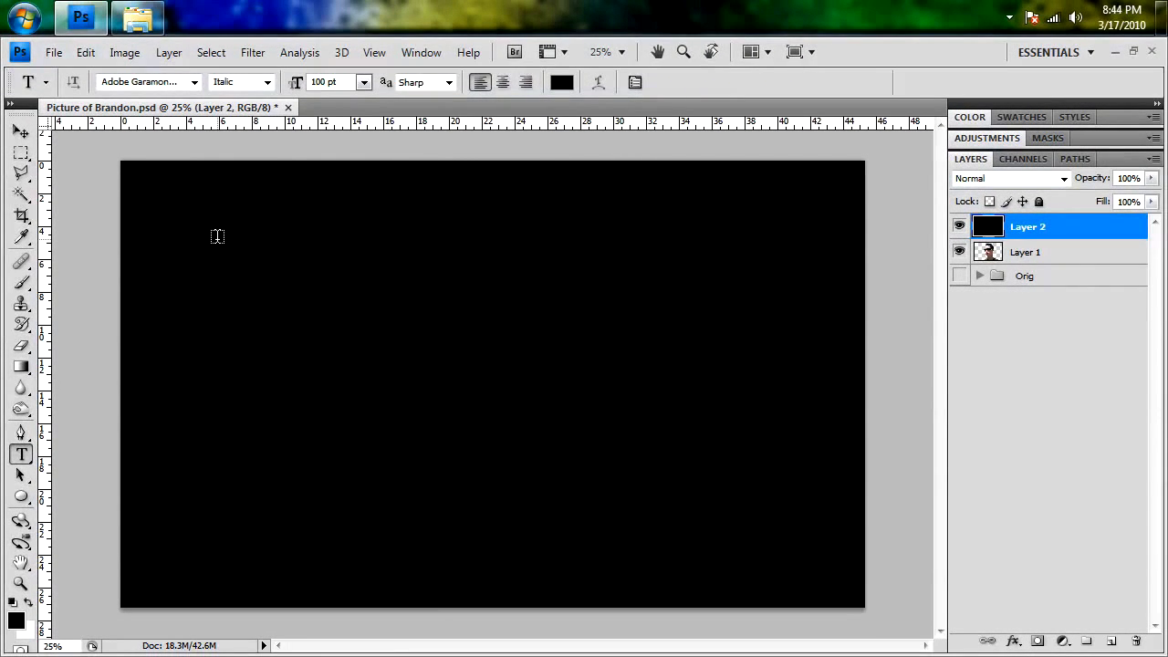
drag(215, 231, 479, 455)
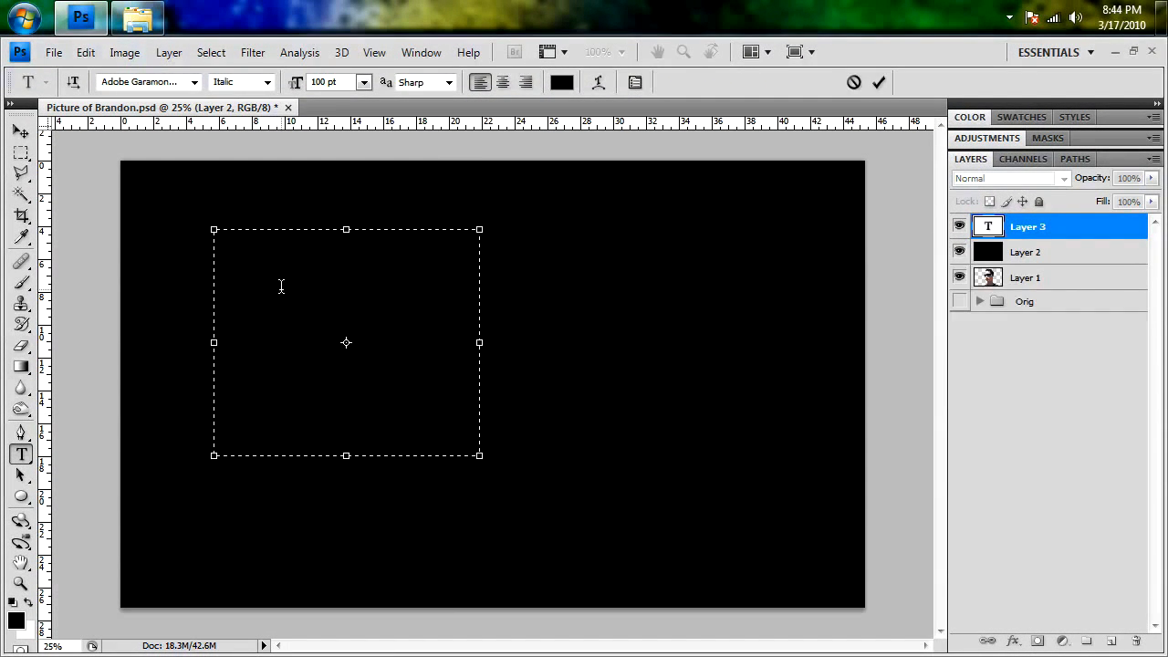
Step: Set the text colour to white and type 'Random text. But make sure there's a ton of it…'
click(561, 82)
drag(675, 616, 386, 261)
click(957, 435)
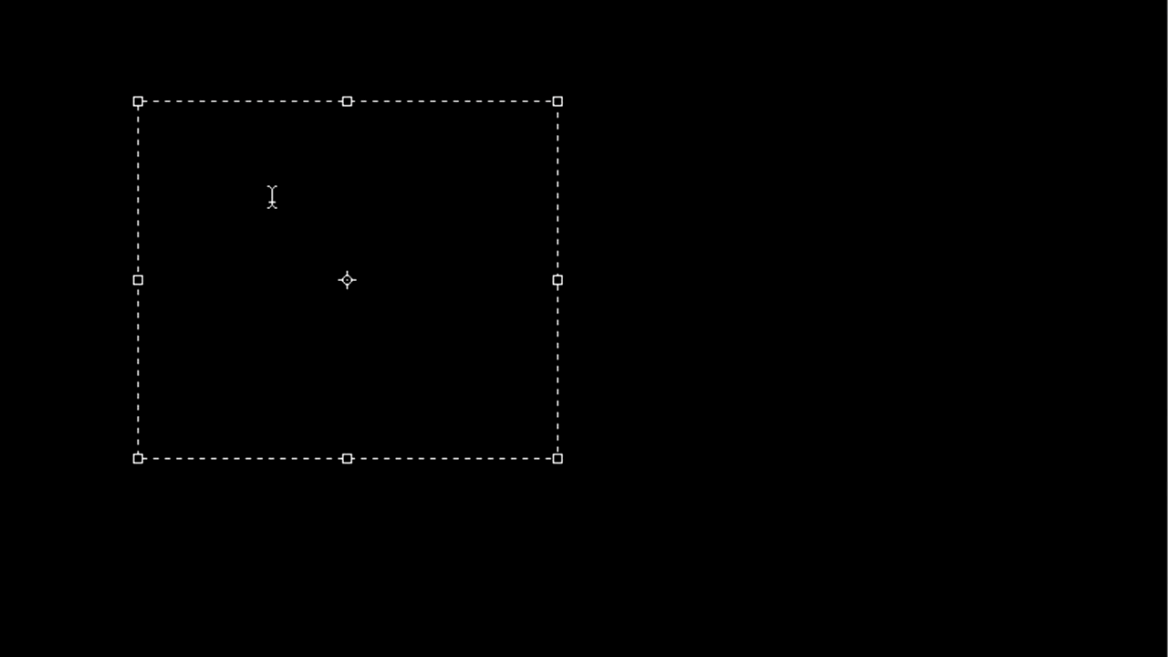
text(Random te)
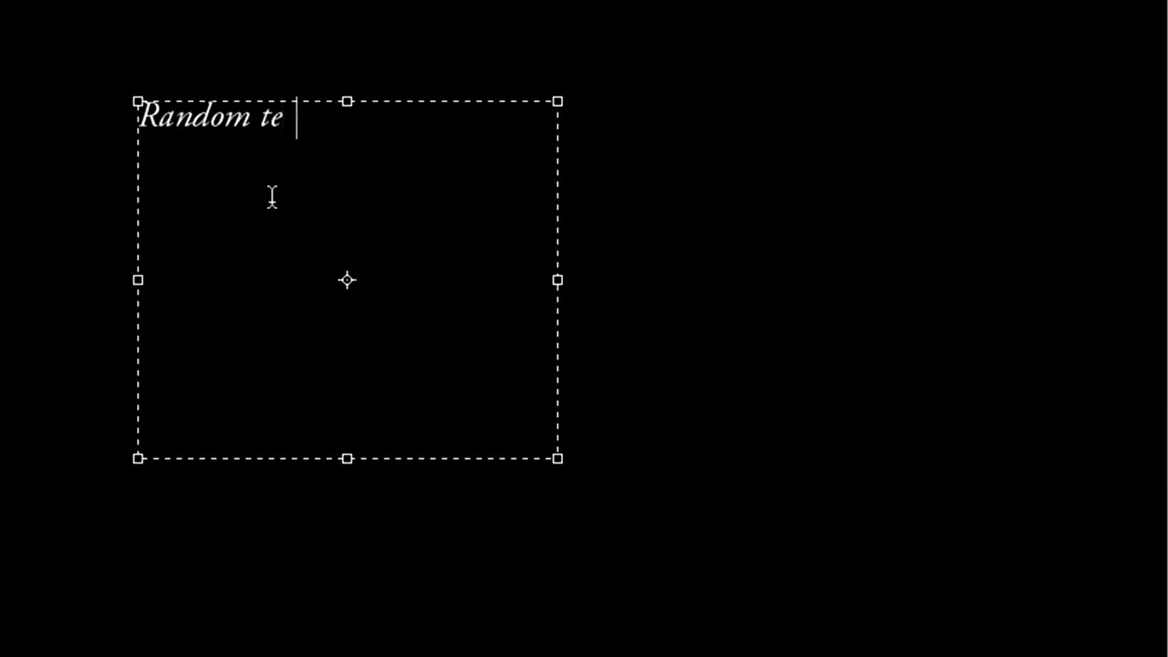
text(xt. But make sure there's a ton of it and its important t)
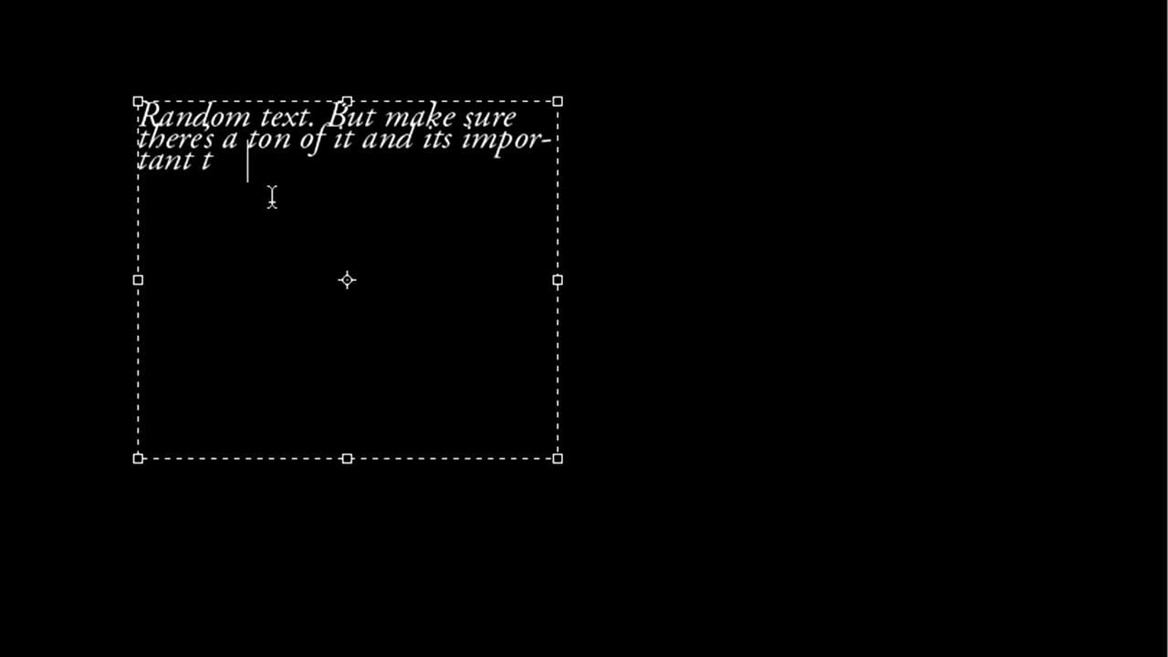
text(o you somehow.)
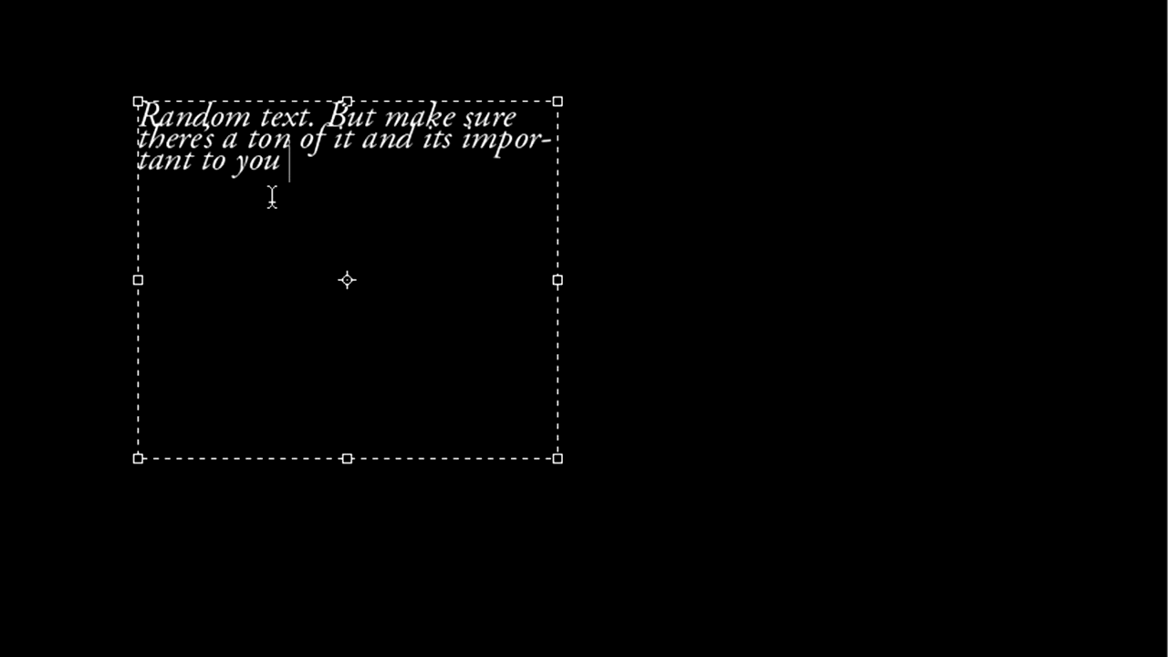
click(460, 137)
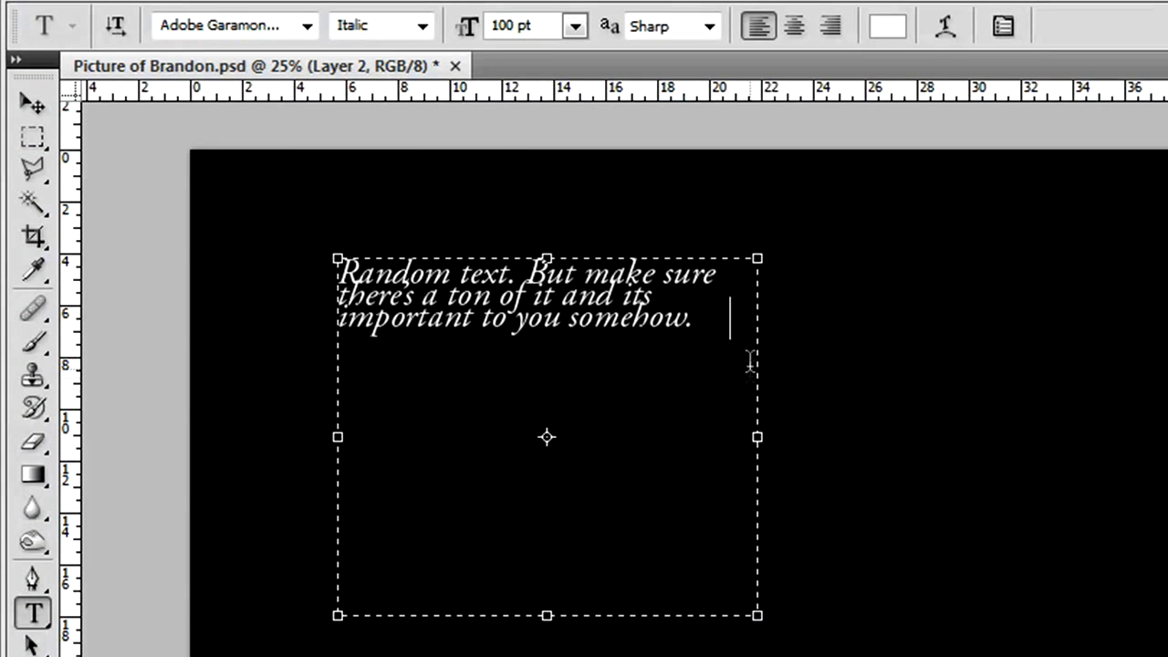
Step: Switch all the text from Italic to Regular and make the text box wider and shorter
drag(750, 363, 184, 213)
click(423, 25)
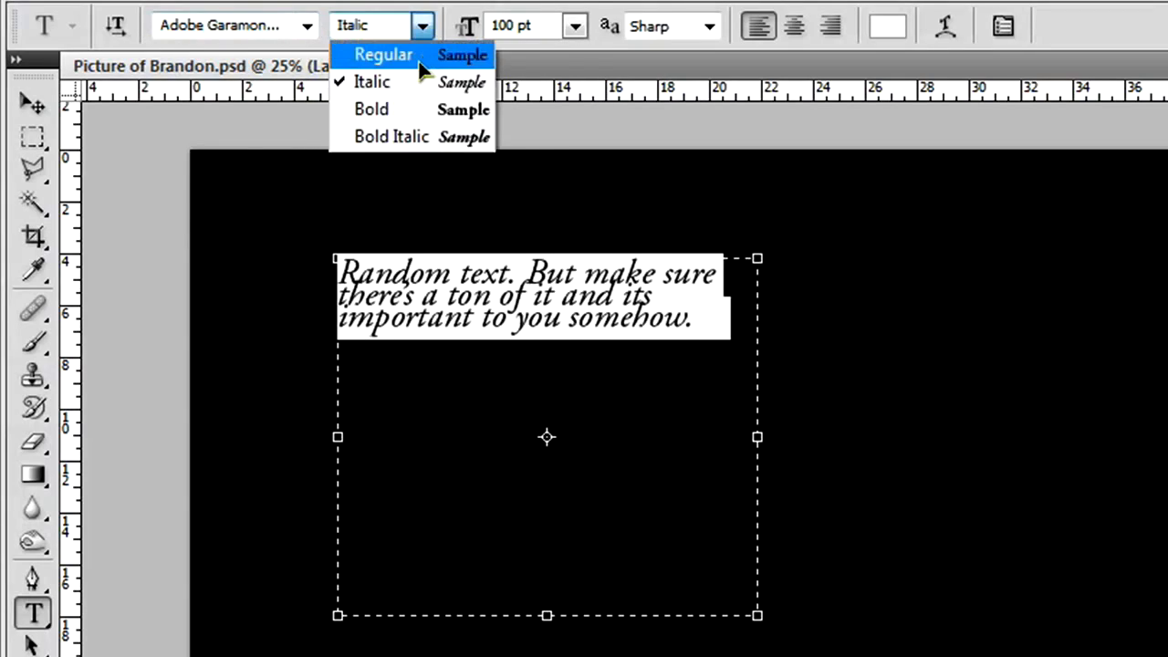
click(366, 49)
click(647, 512)
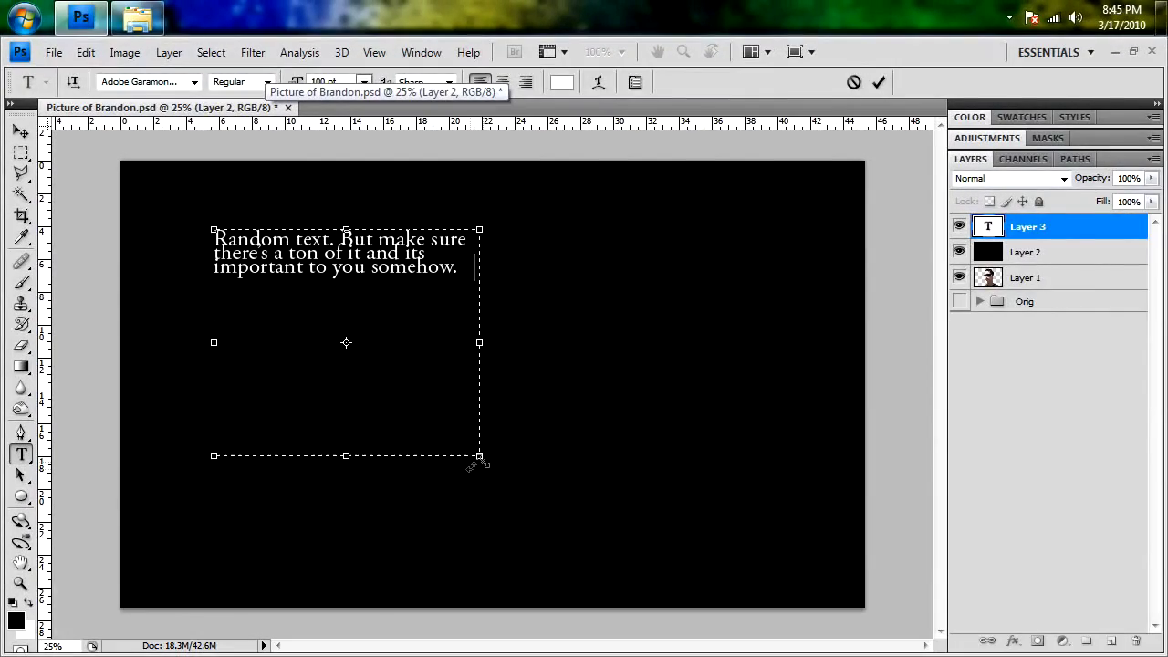
drag(758, 615, 788, 585)
drag(502, 435, 514, 347)
Step: Remove the stray spaces in 'important', rewrap the text and add a line after 'somehow.'
click(448, 277)
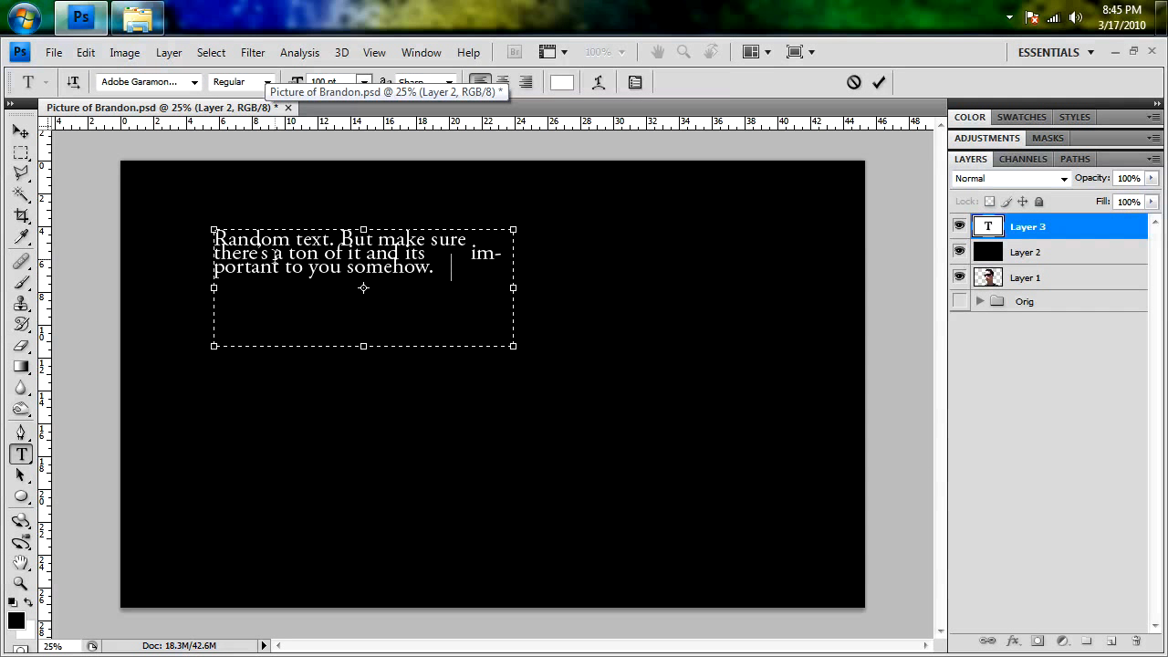
click(274, 265)
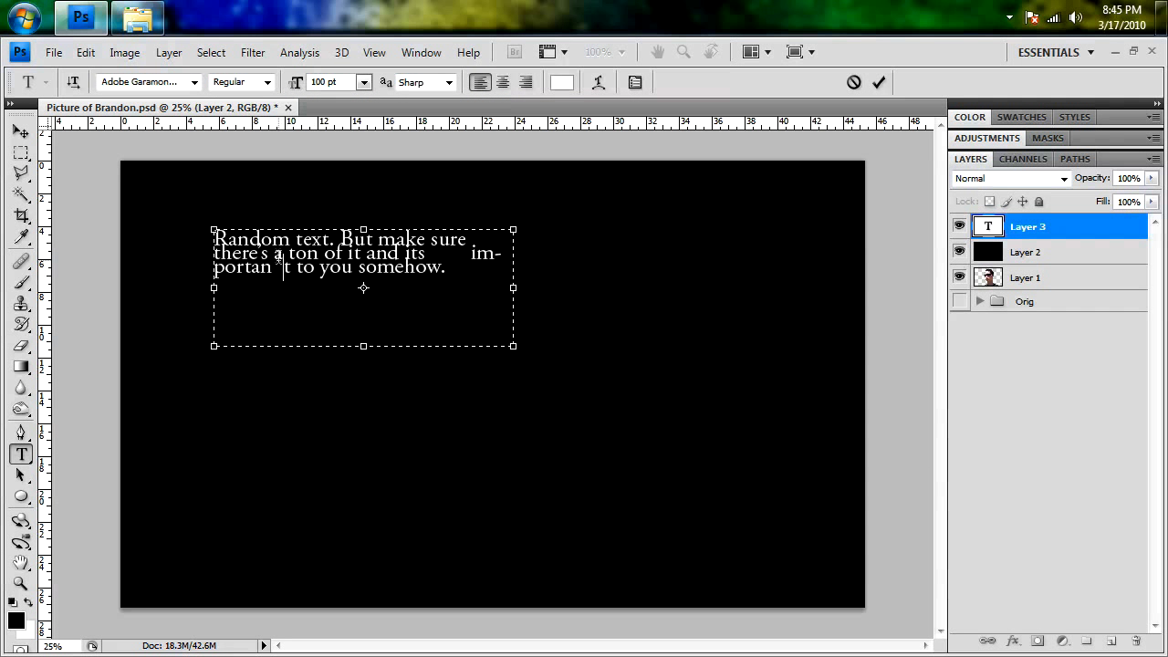
key(BackSpace)
key(BackSpace)
key(BackSpace)
key(BackSpace)
key(BackSpace)
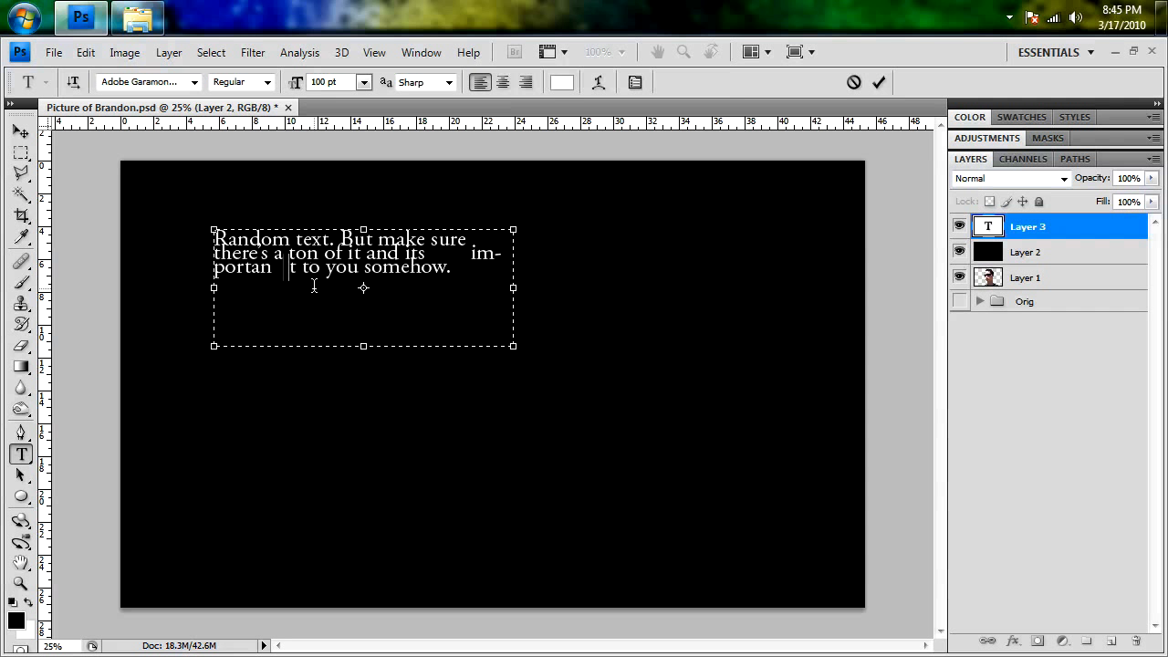
key(Up)
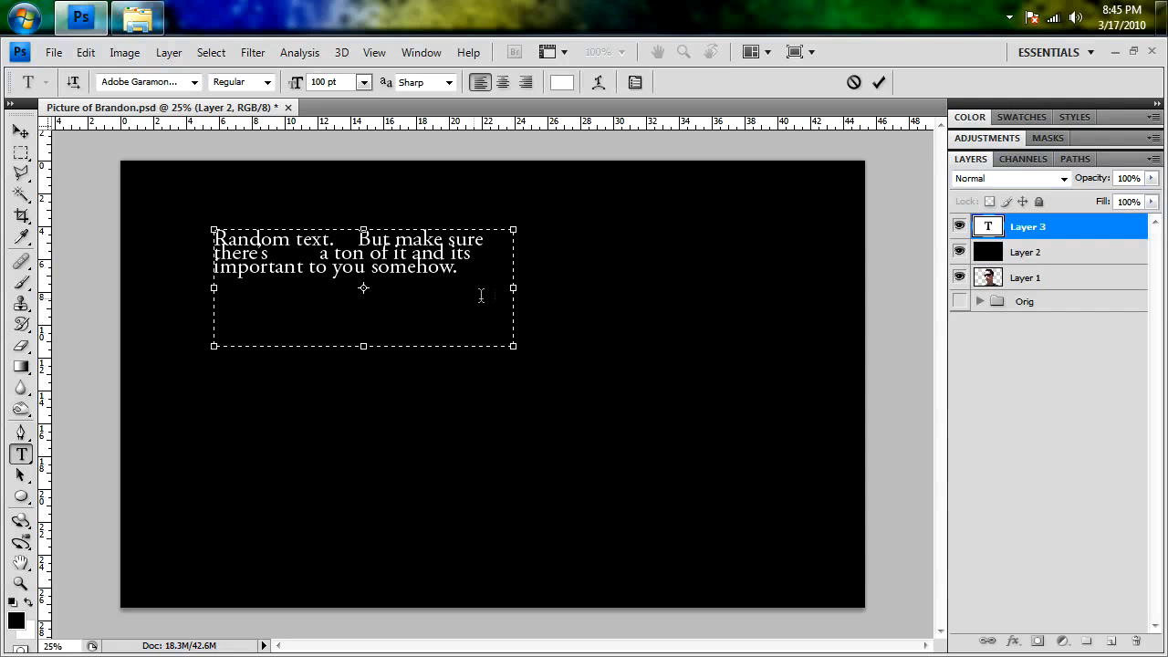
key(Return)
Step: Make the word 'important' 118 pt Bold
drag(304, 271, 215, 274)
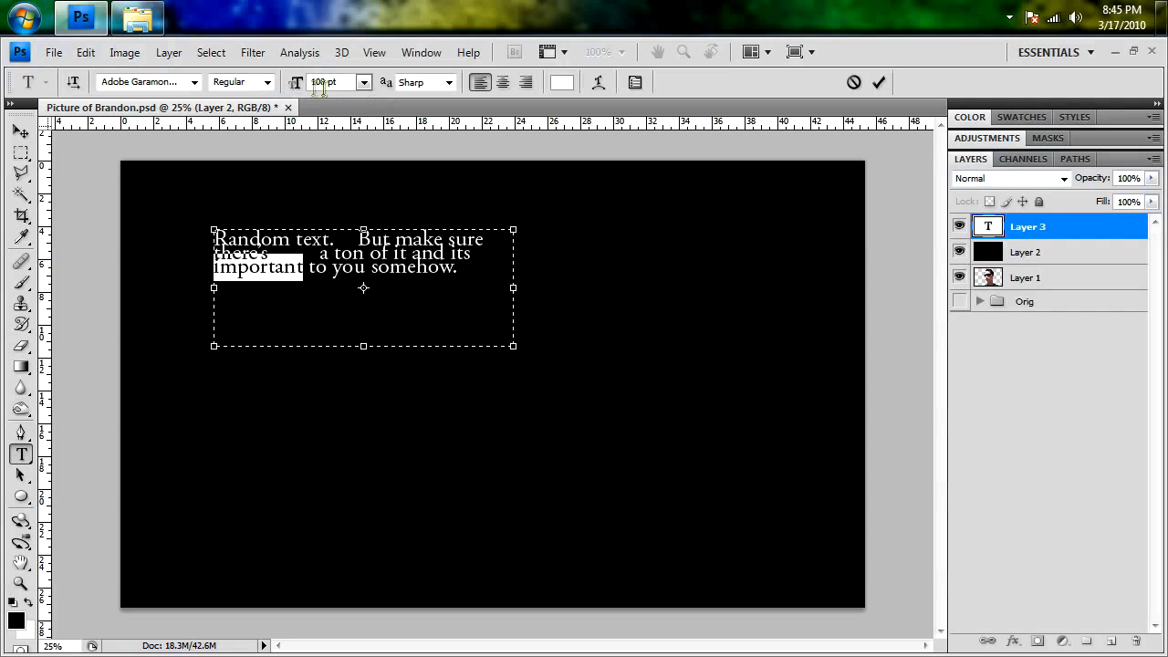
drag(294, 90, 315, 91)
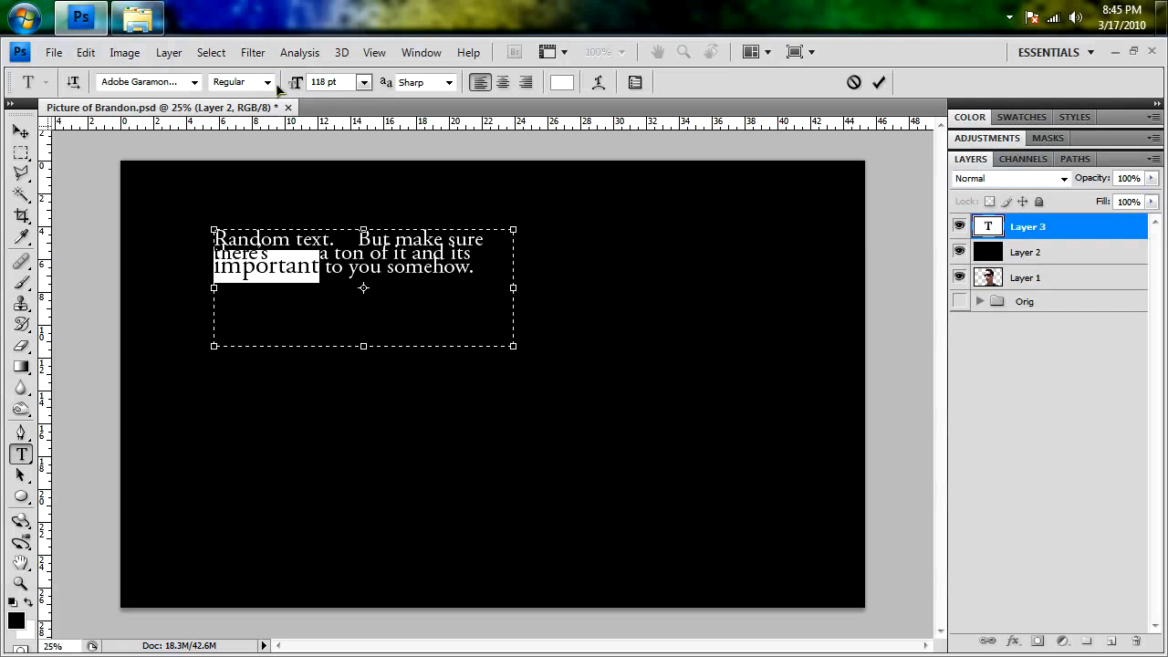
click(266, 83)
click(233, 133)
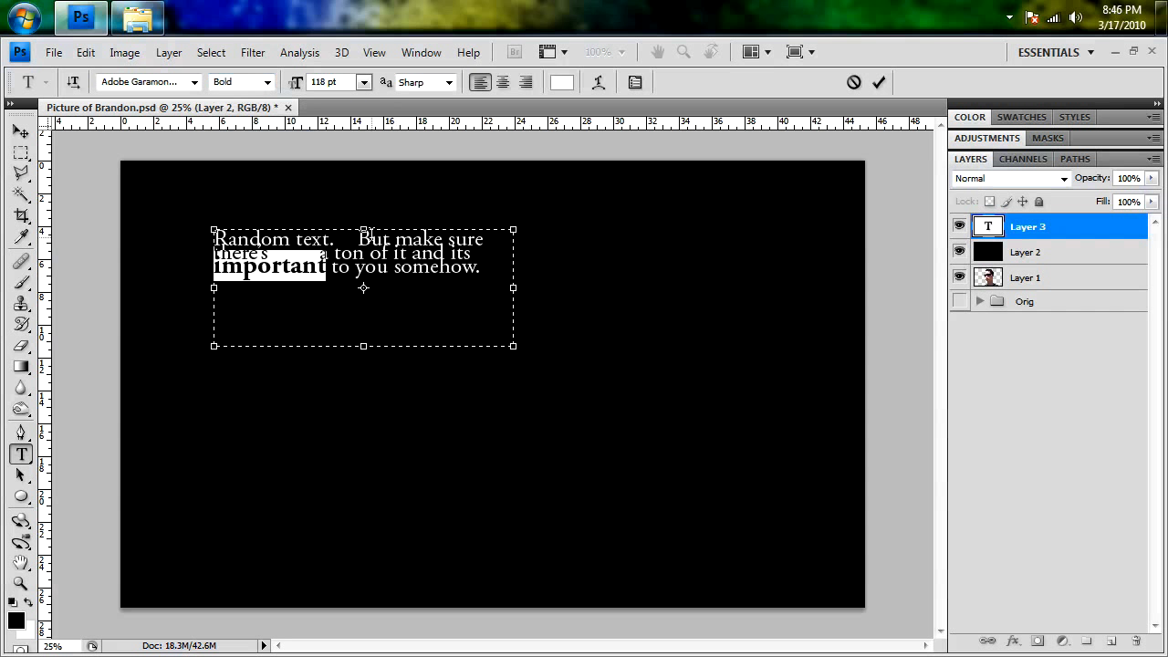
Step: Make 'it and its' 114 pt Bold Italic and commit the text
drag(387, 241, 484, 256)
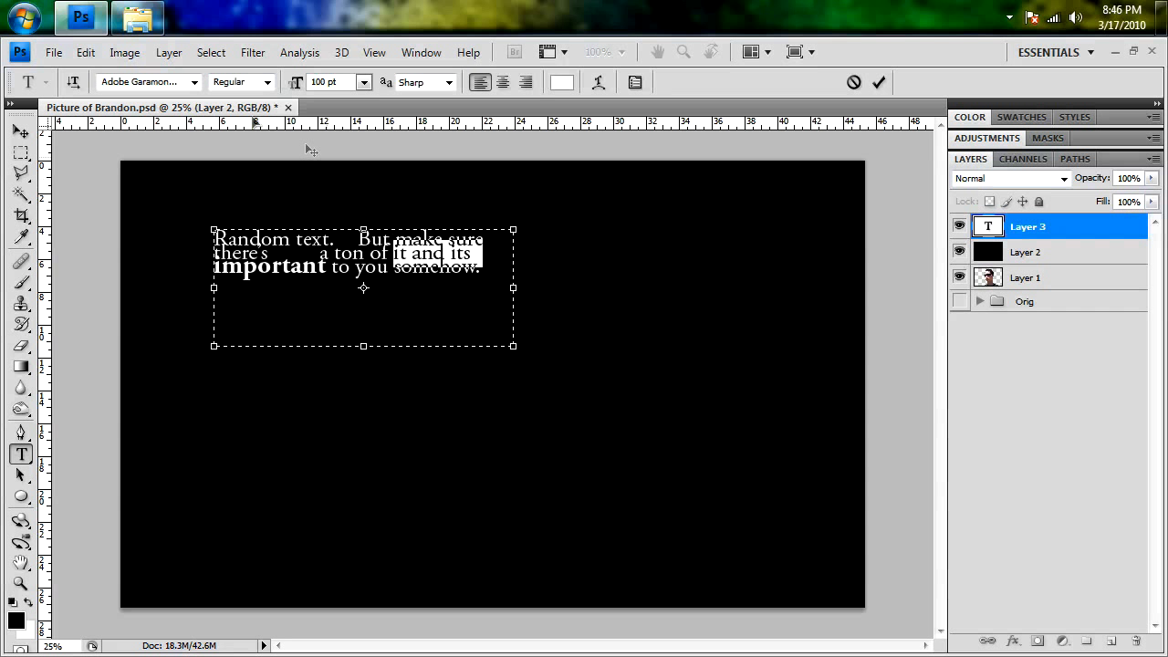
drag(301, 85, 313, 85)
click(266, 83)
click(237, 150)
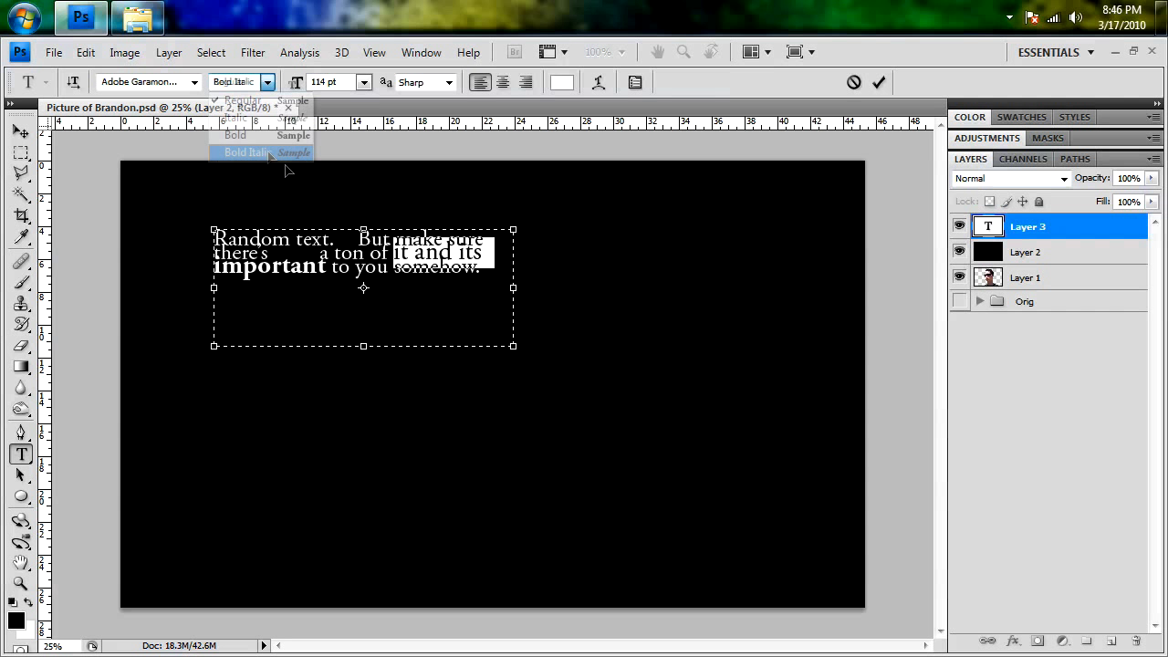
click(494, 290)
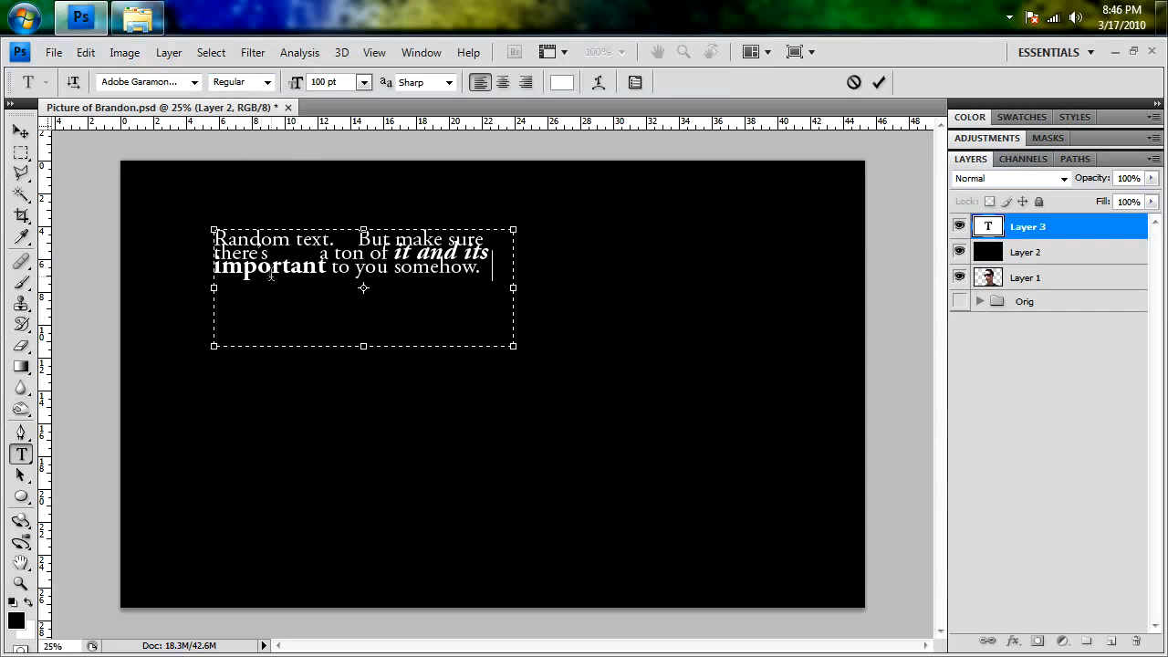
drag(252, 235, 489, 290)
click(489, 290)
click(878, 82)
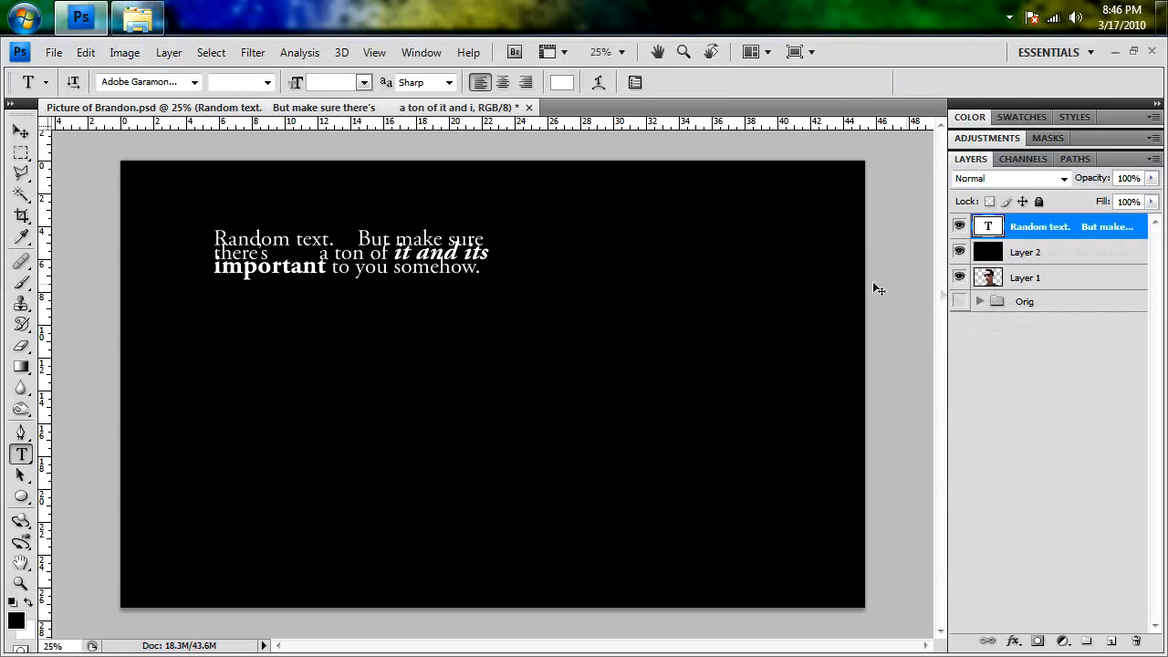
Step: Duplicate the text layer and place copies at the lower right and lower left
key(ctrl+j)
key(v)
drag(435, 301, 682, 447)
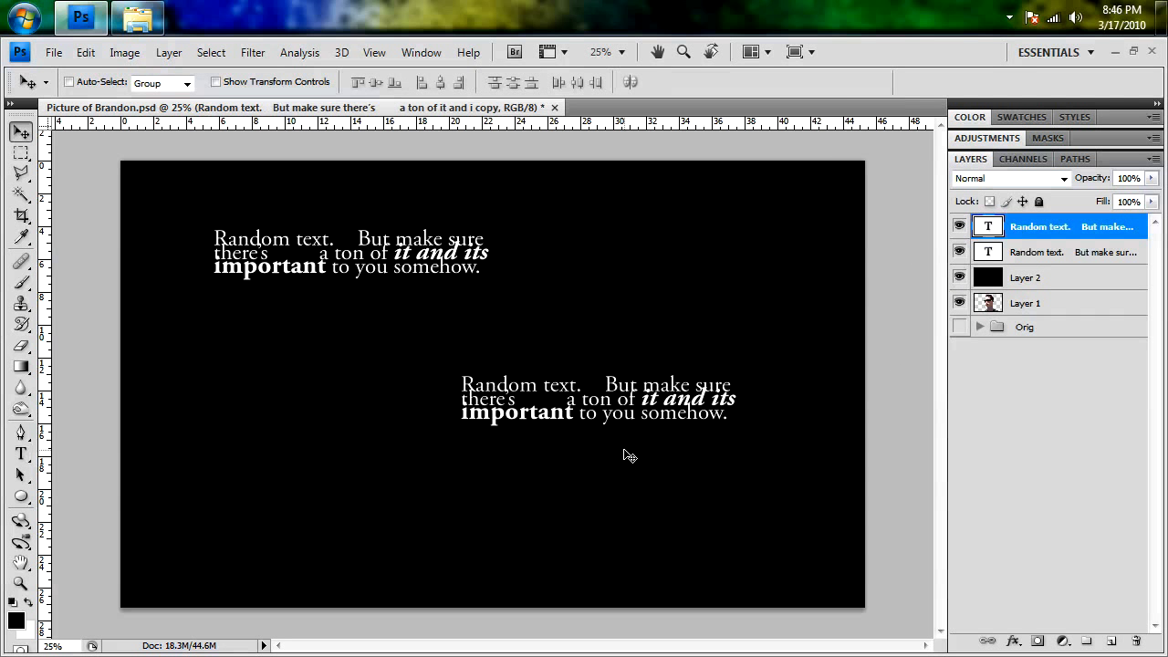
drag(521, 448, 644, 570)
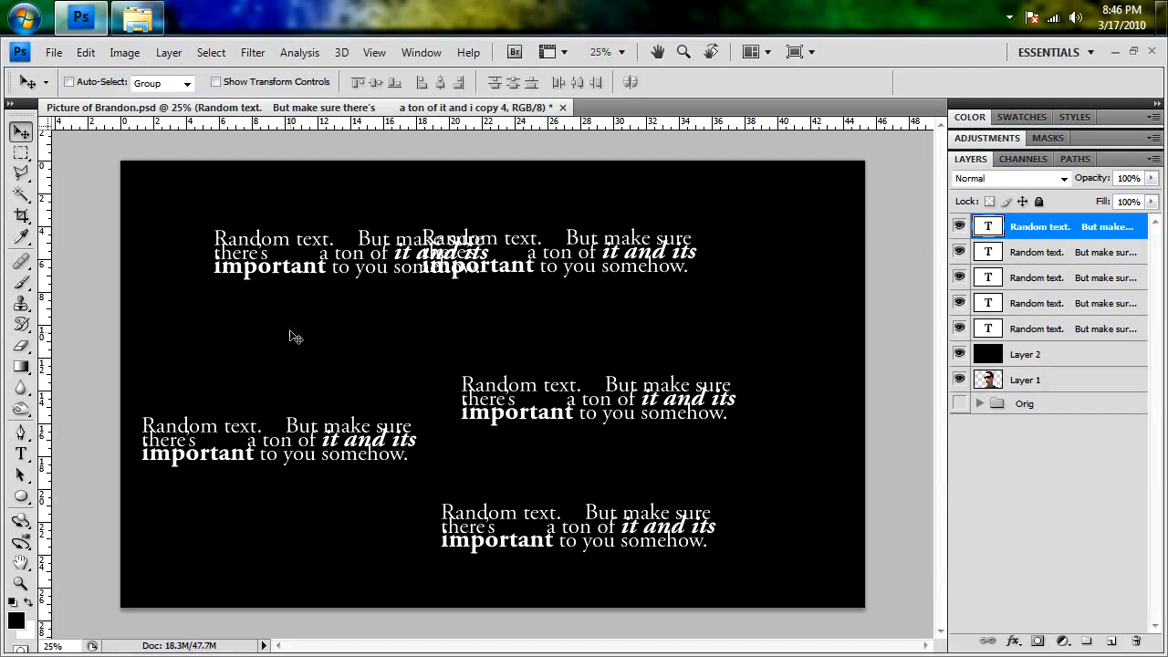
Step: Add a separate paragraph text layer reading 'different' and commit it
key(t)
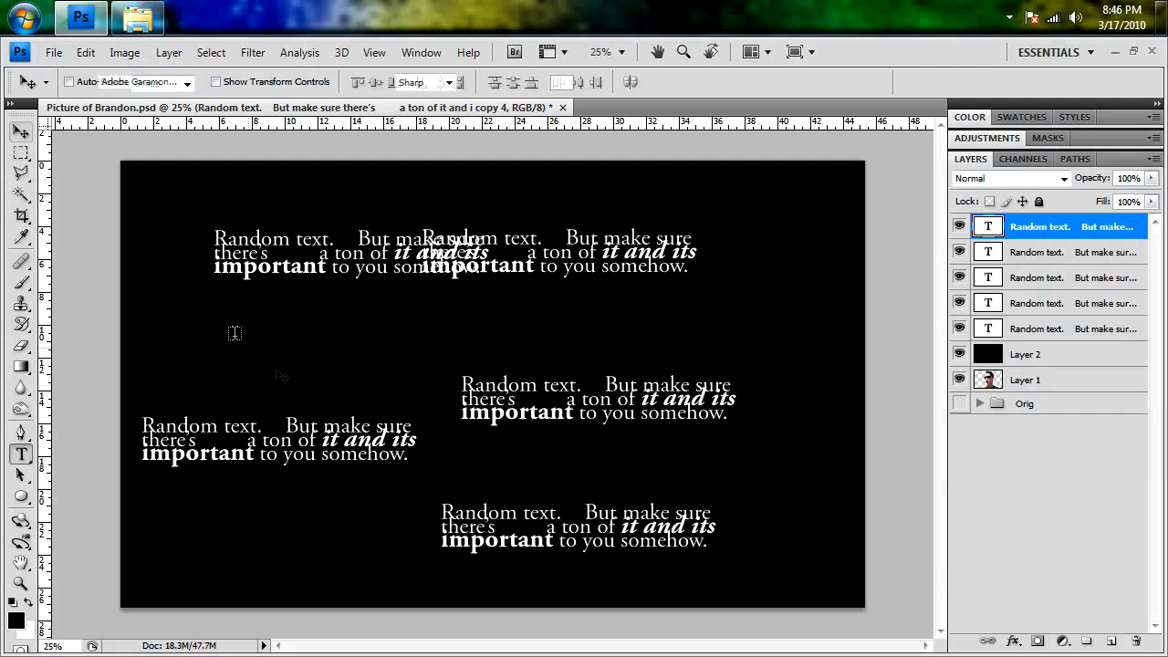
drag(213, 316, 350, 391)
text(different)
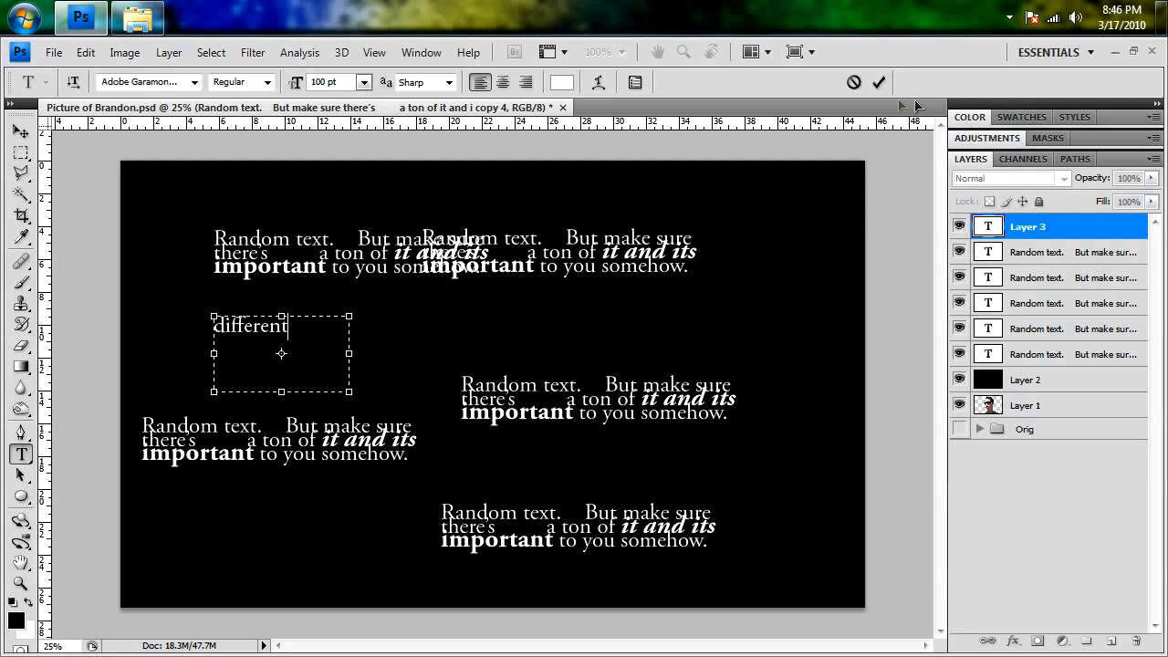
click(878, 82)
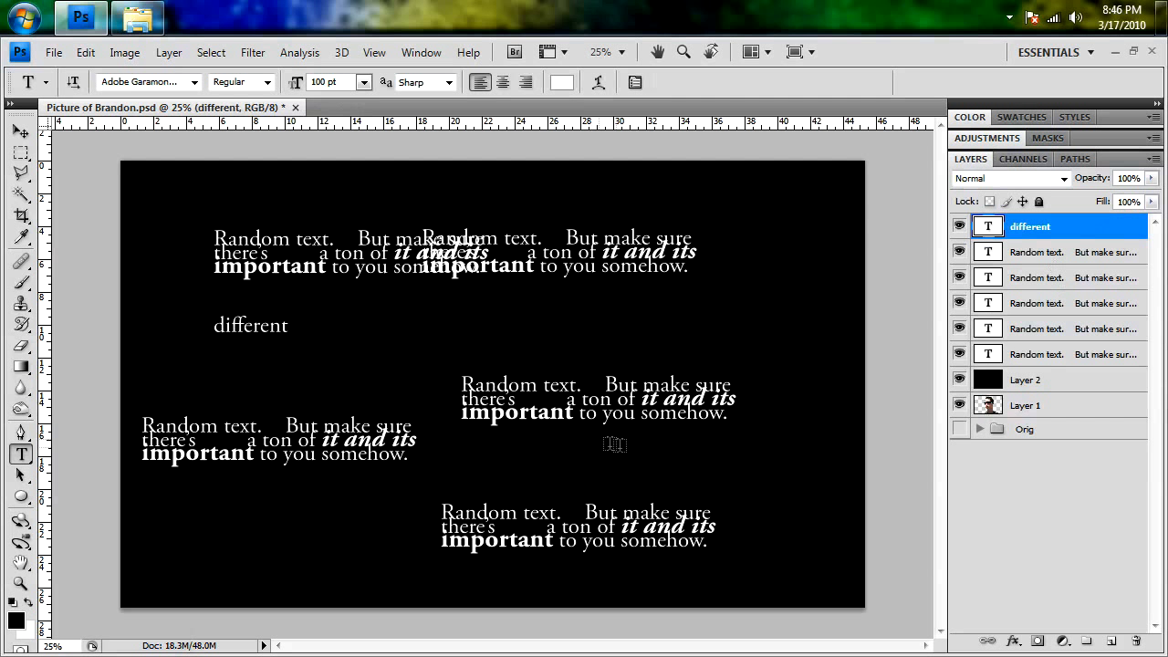
key(v)
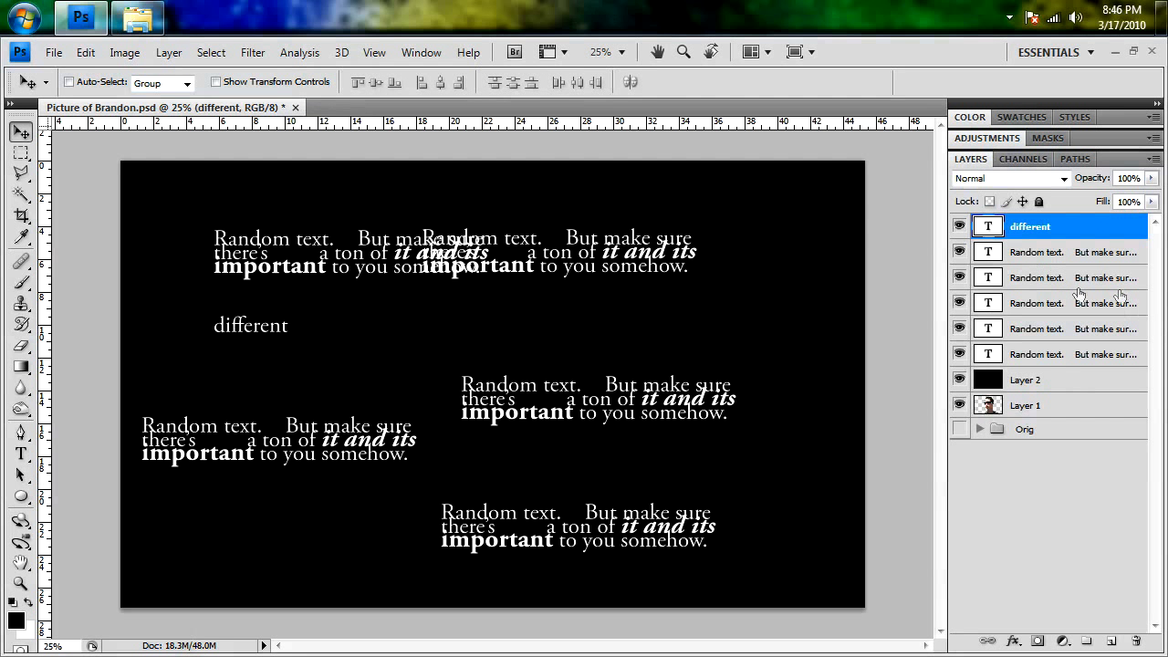
Step: Shrink one text block copy to about 60%, rotate it vertical, and shift a block up-left
click(1047, 262)
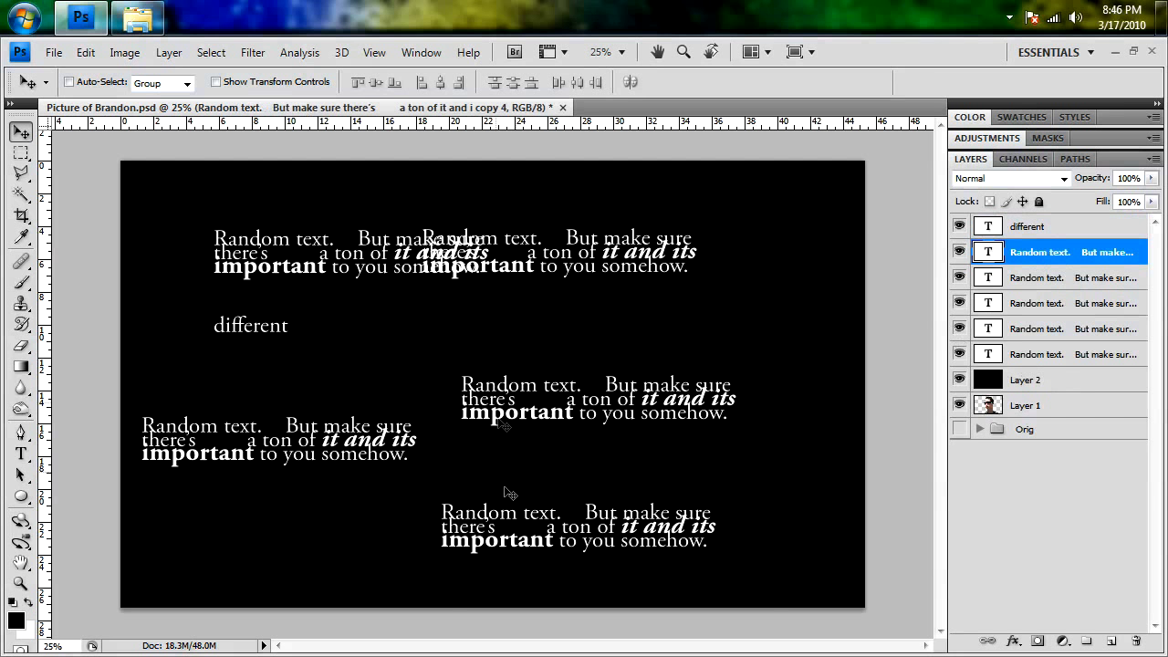
key(ctrl+t)
drag(762, 500, 699, 524)
drag(766, 575, 596, 428)
drag(554, 342, 494, 369)
Step: Move the copy 2 text block, turn it upside down, and apply the transform
drag(1013, 303, 977, 343)
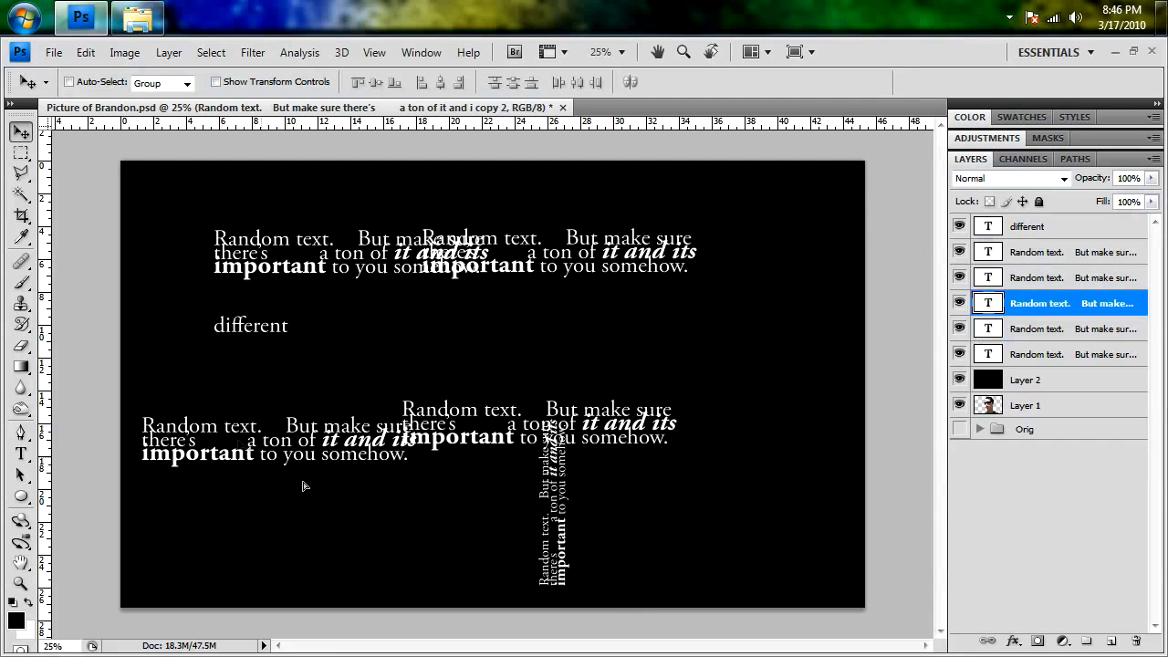
drag(242, 443, 373, 503)
key(ctrl+t)
drag(656, 371, 177, 482)
drag(372, 514, 399, 471)
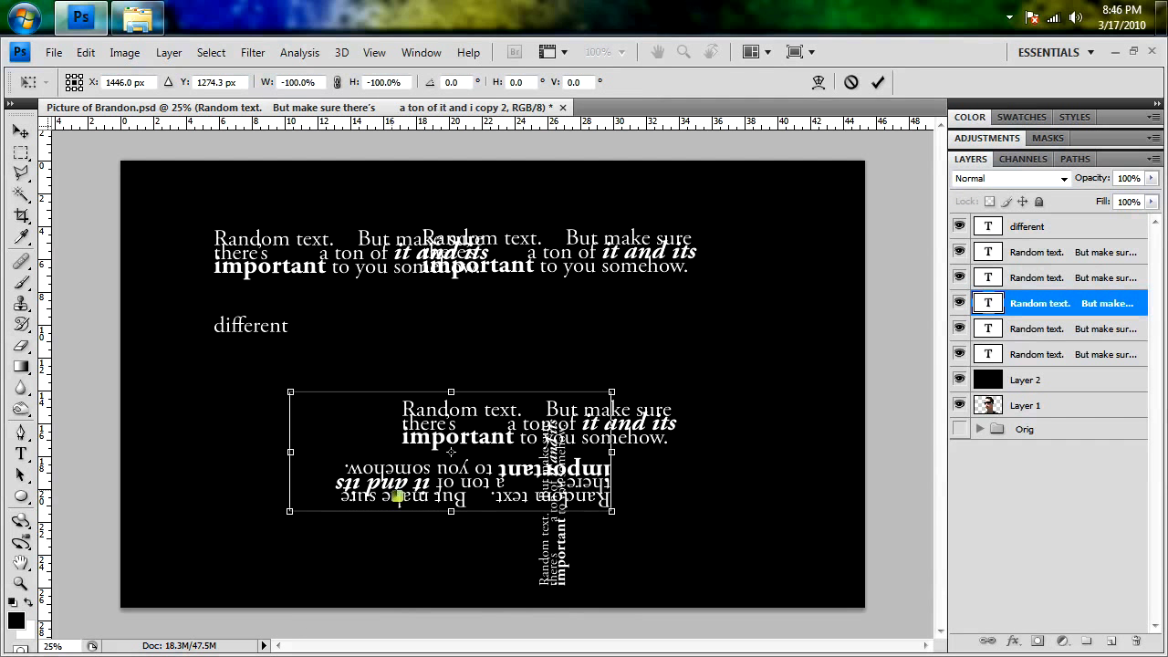
key(Return)
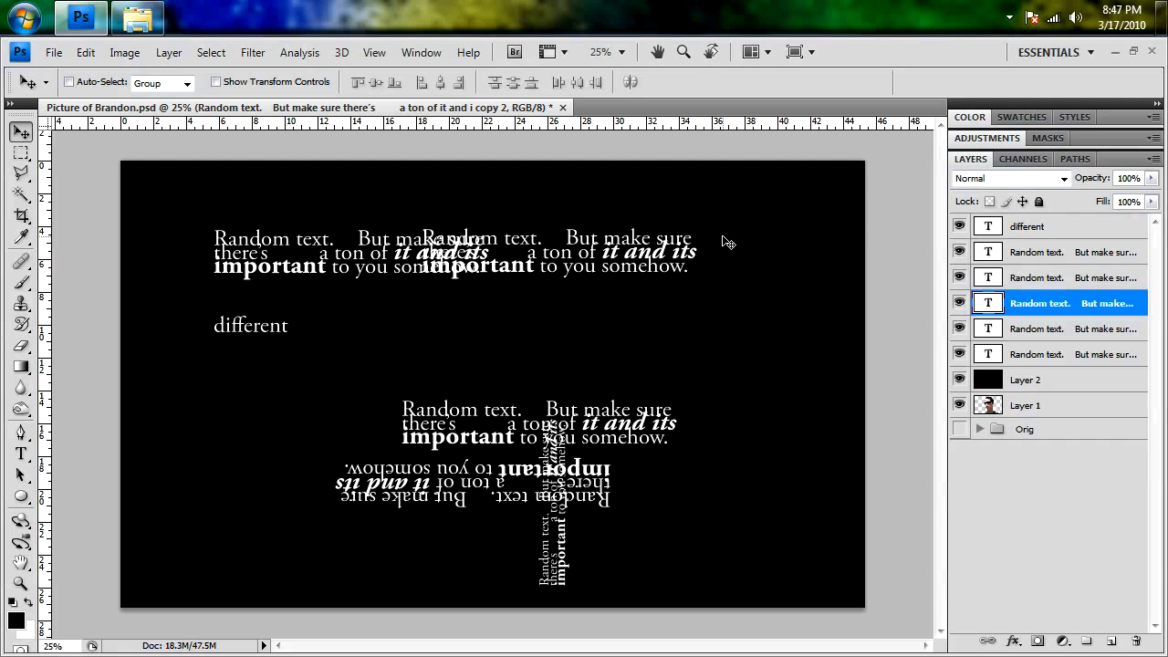
Step: Delete all six text layers and the black Layer 2
click(1022, 356)
shift+click(1041, 230)
drag(1045, 369, 1137, 642)
drag(1048, 248, 1136, 642)
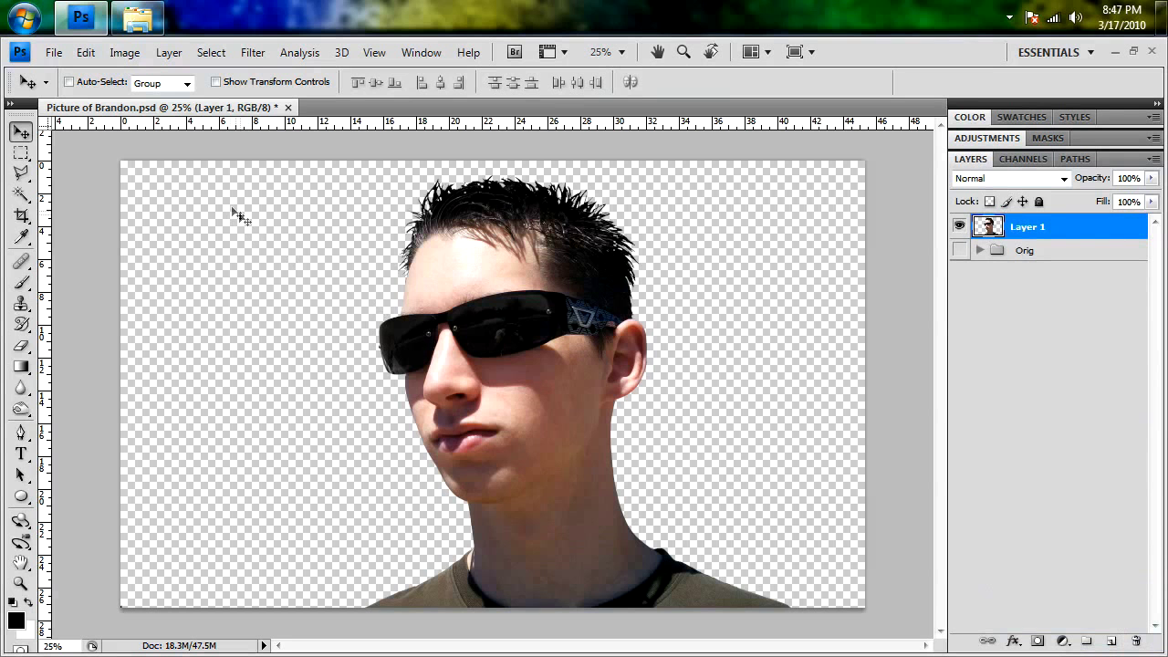
click(137, 20)
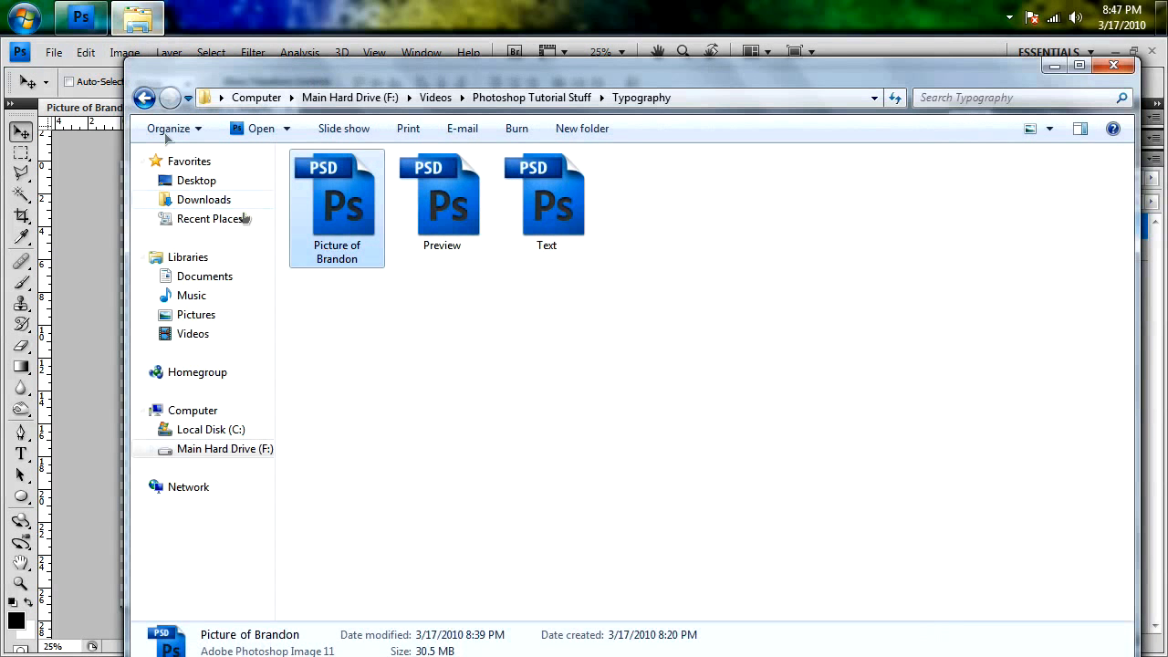
Step: Open Text.psd from the Typography folder in Photoshop
click(549, 217)
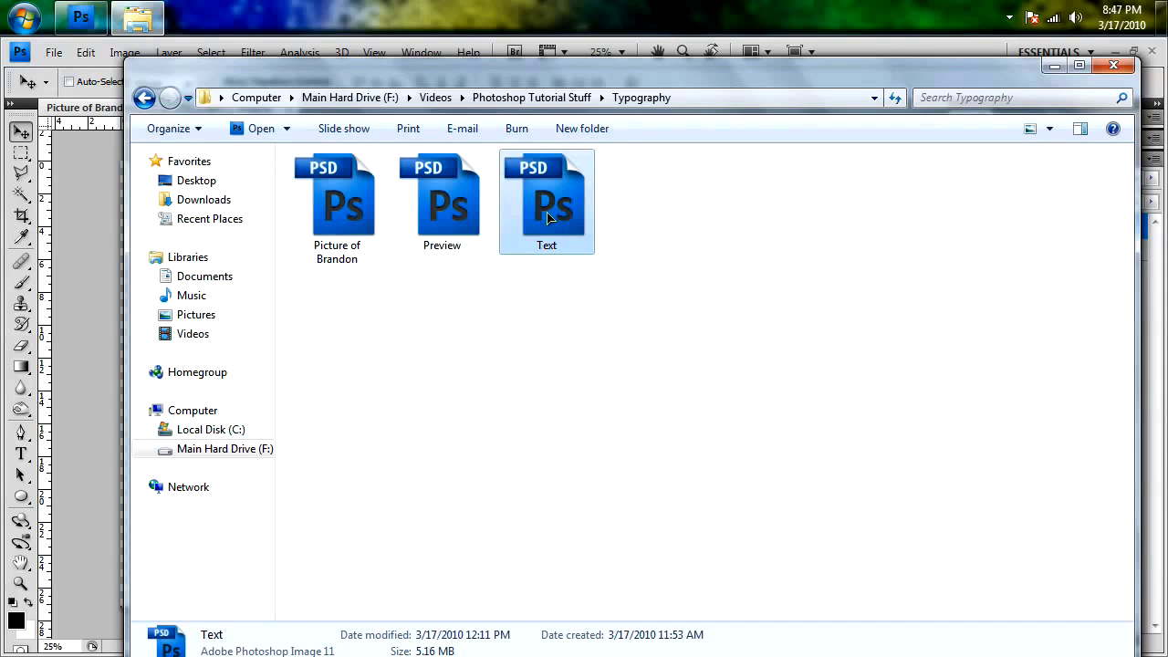
double_click(549, 218)
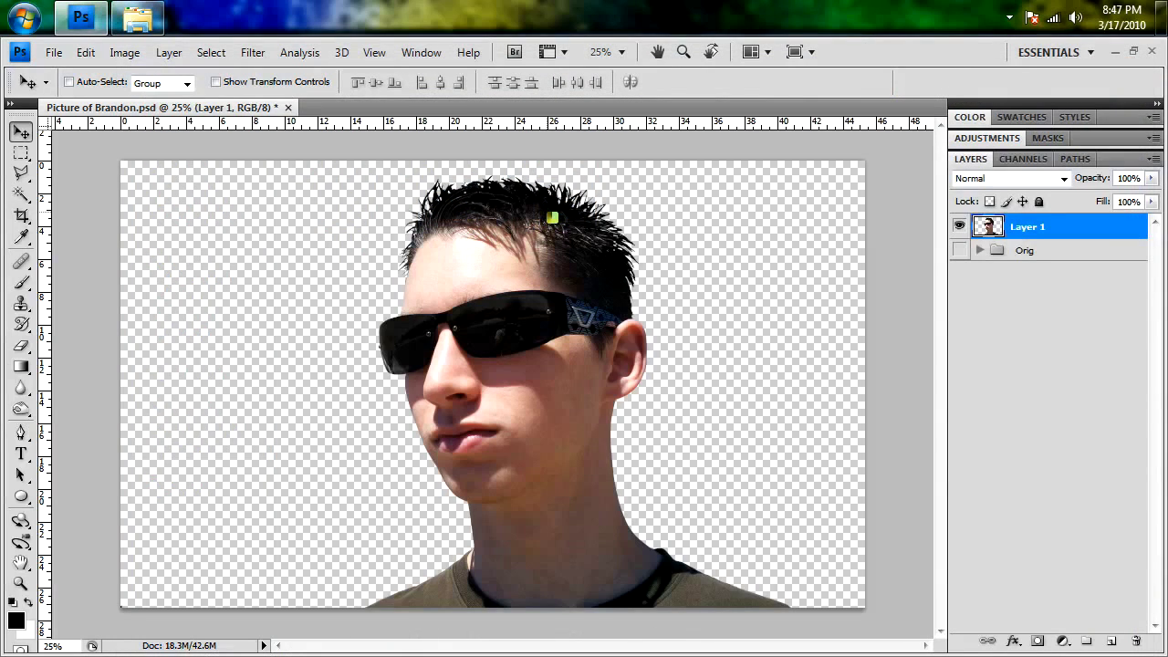